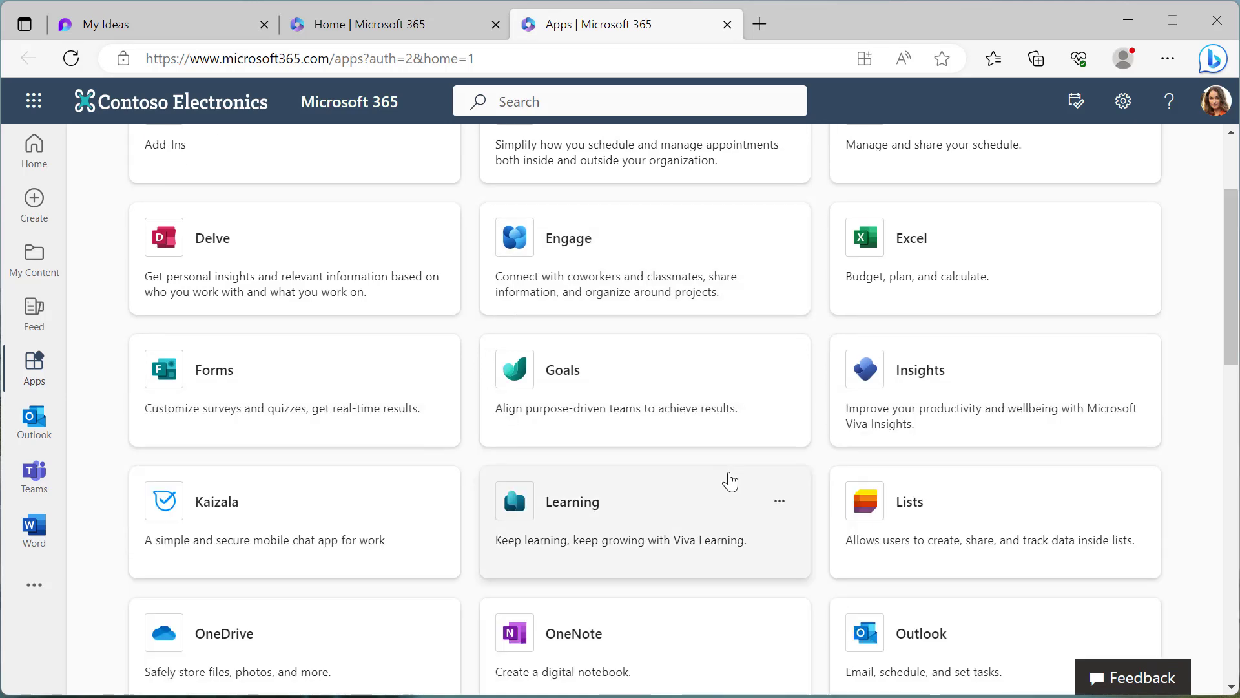
Open the To Do app from the app list and show the details of the assigned task "Organise a workshop for the IA portion"
scroll(732, 484, "down", 7)
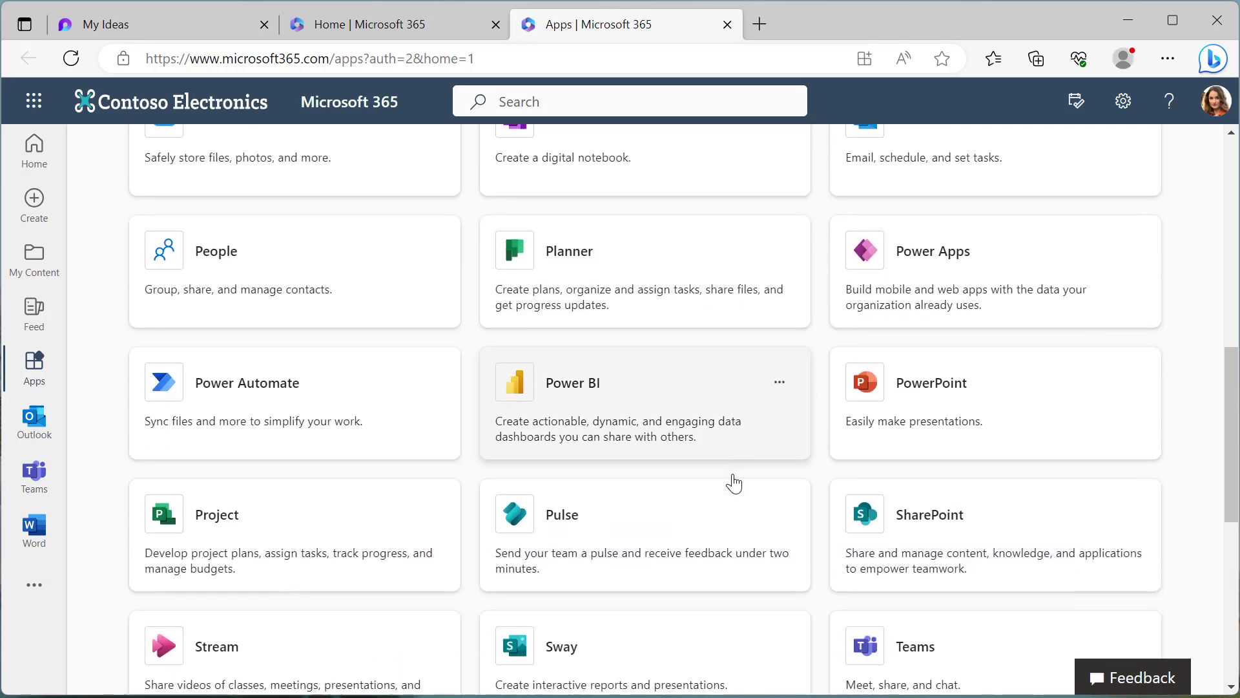
left_click(350, 468)
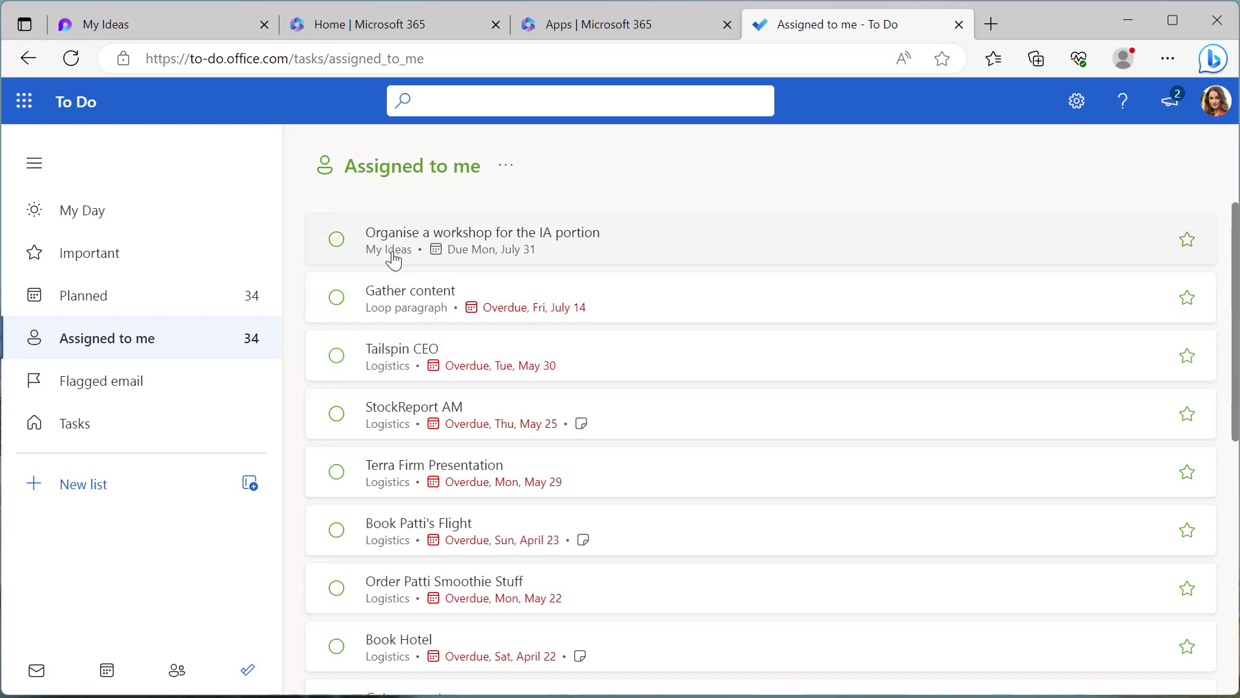
left_click(678, 258)
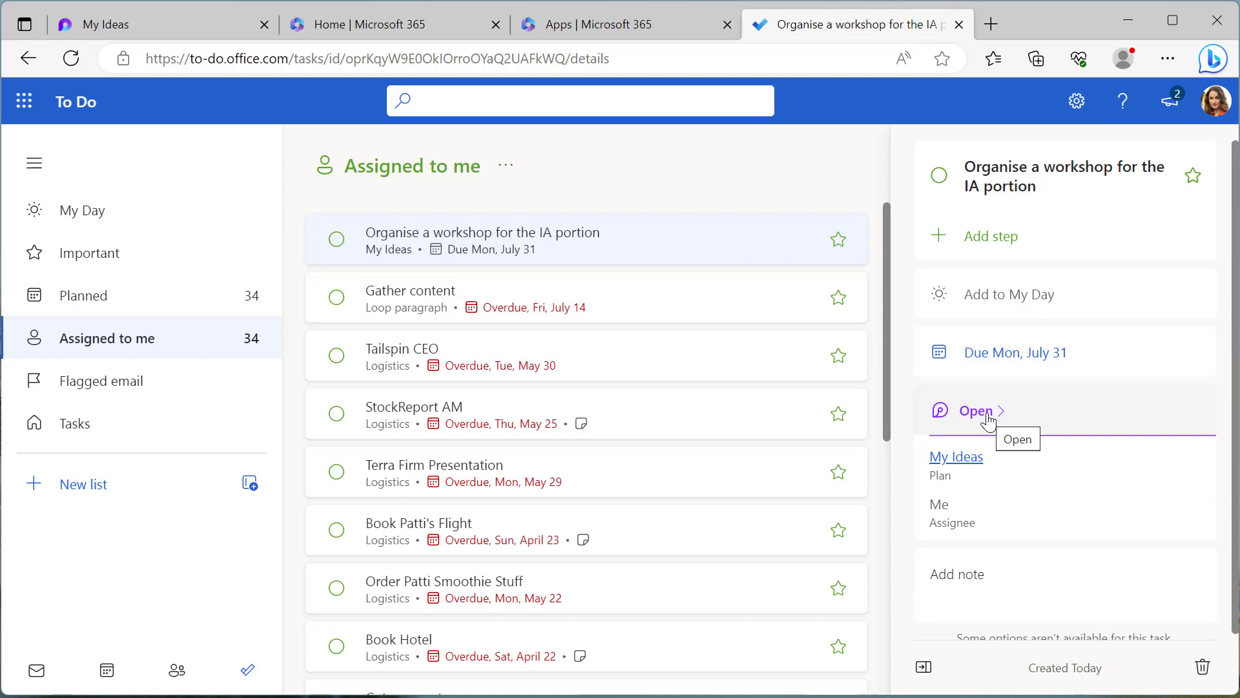
scroll(997, 562, "down", 1)
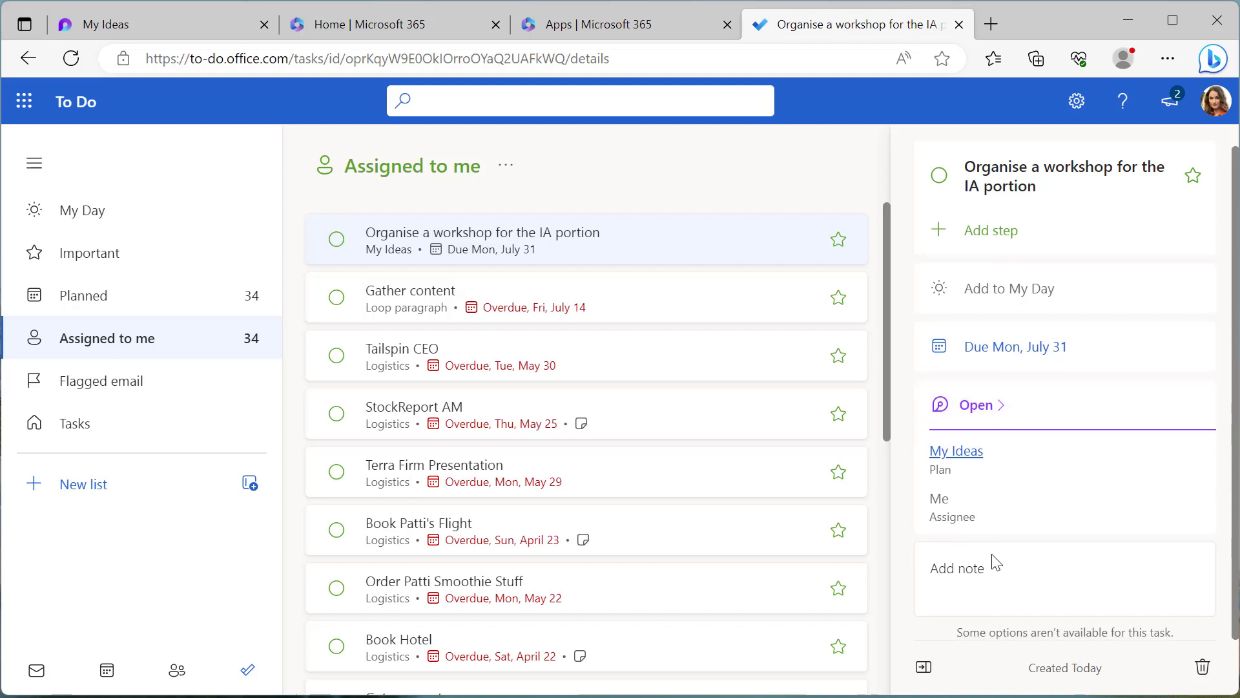
scroll(960, 565, "up", 1)
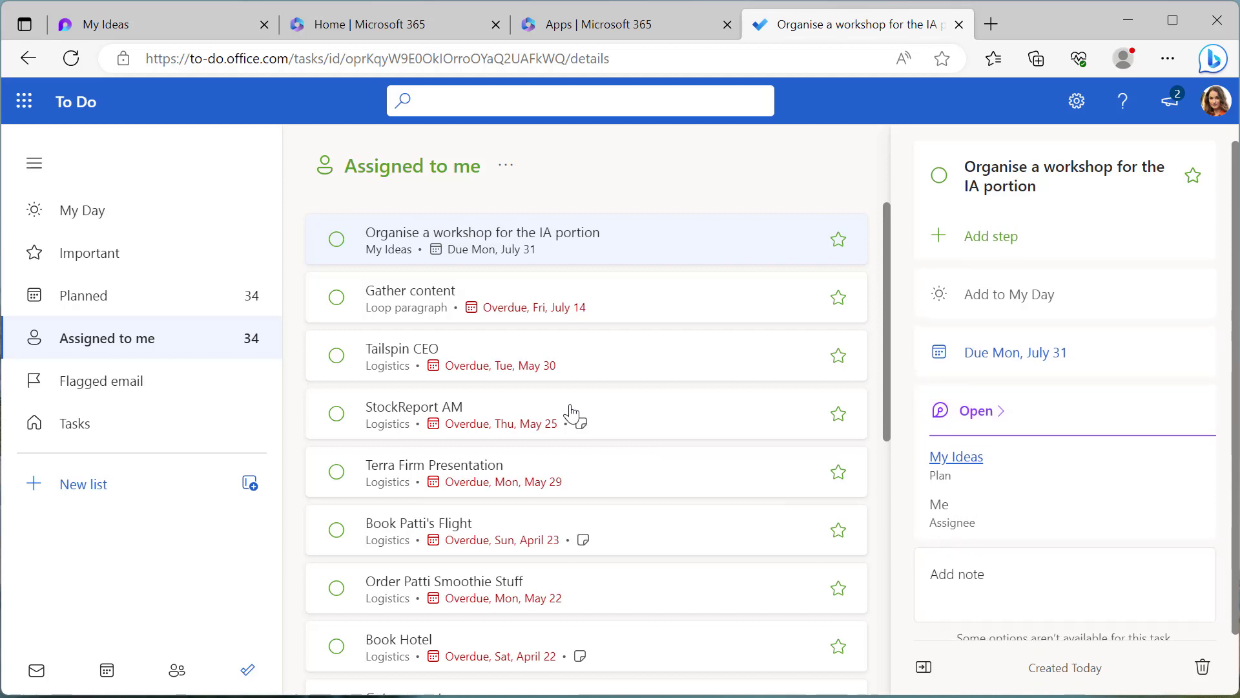
Mark the workshop task as important, add it to My Day, and view the My Day list
left_click(838, 244)
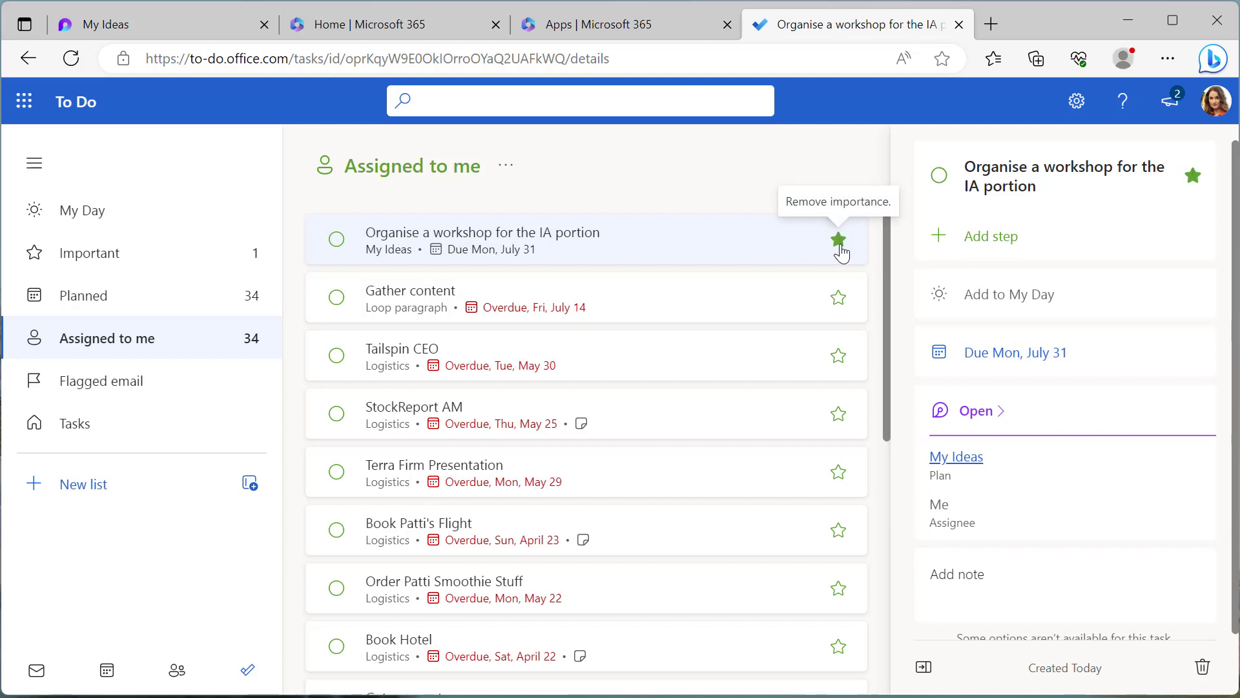
left_click(974, 299)
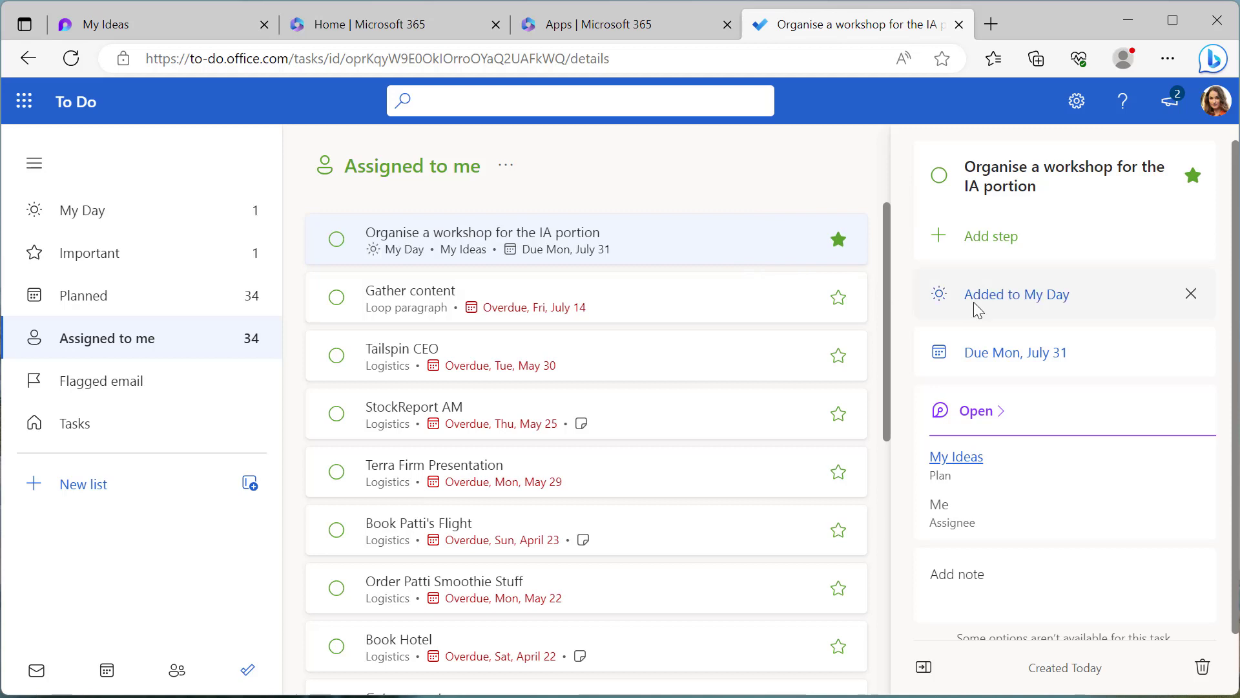
left_click(155, 228)
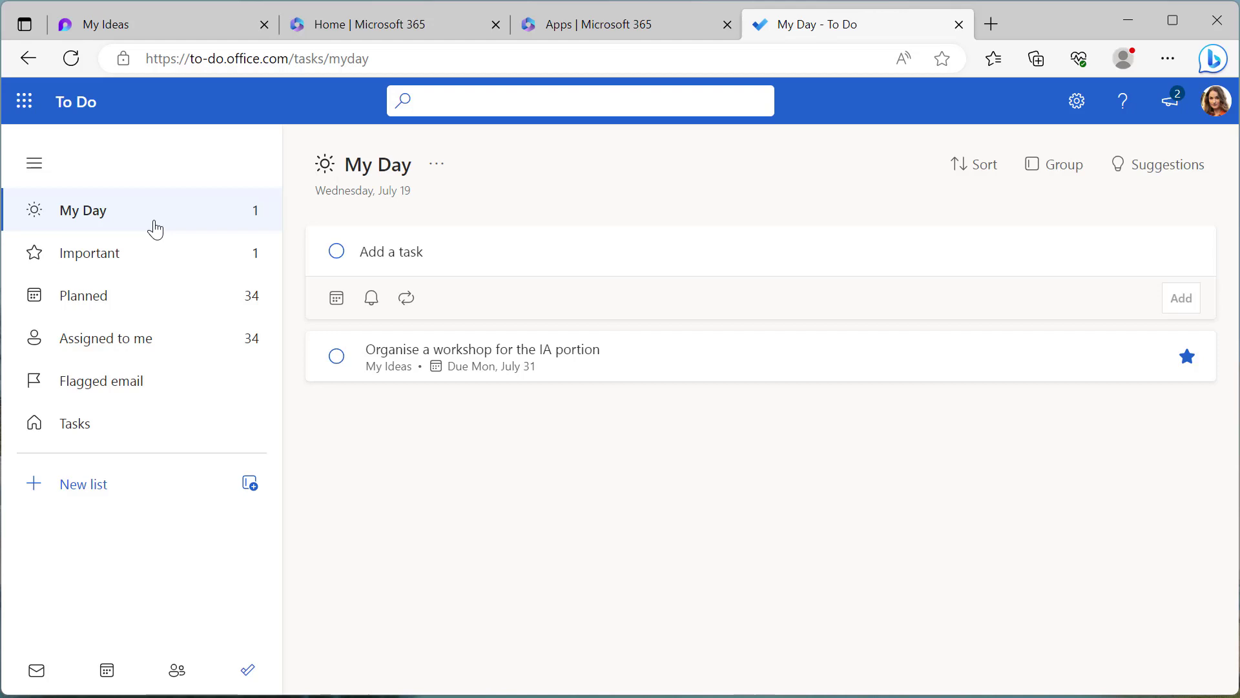
Switch to Microsoft Teams and insert a Loop task list into the open chat, postponing the Viva Topics tip
left_click(12, 111)
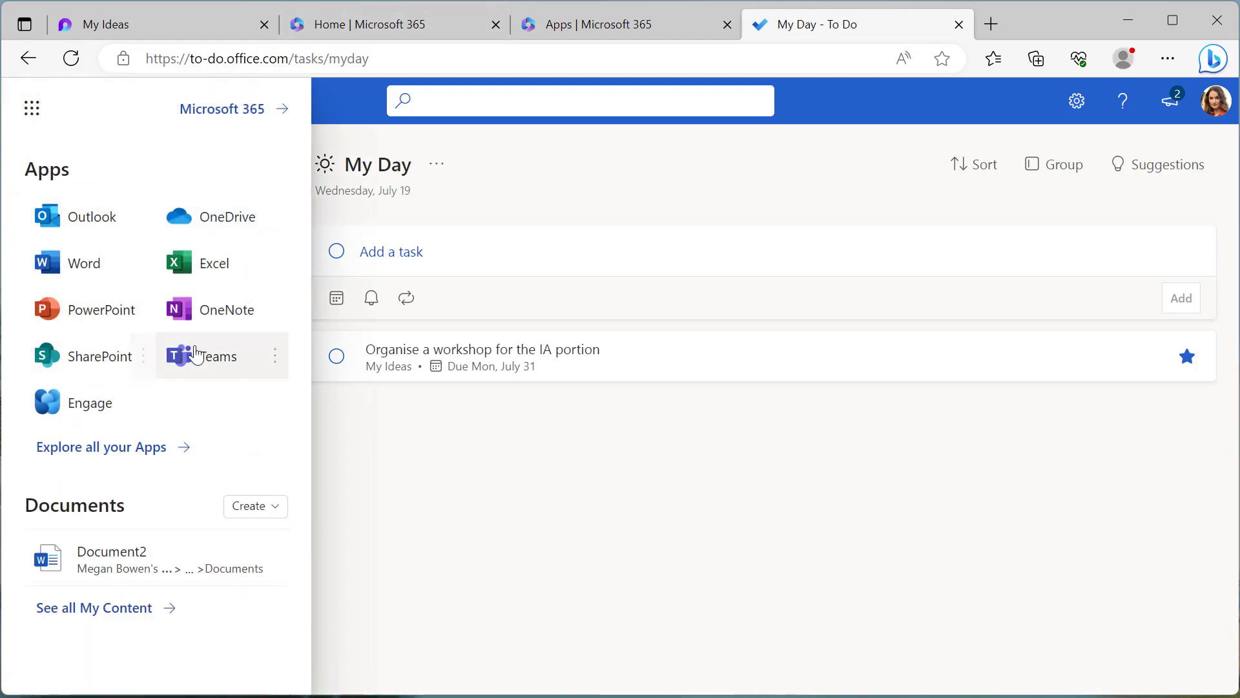
left_click(192, 356)
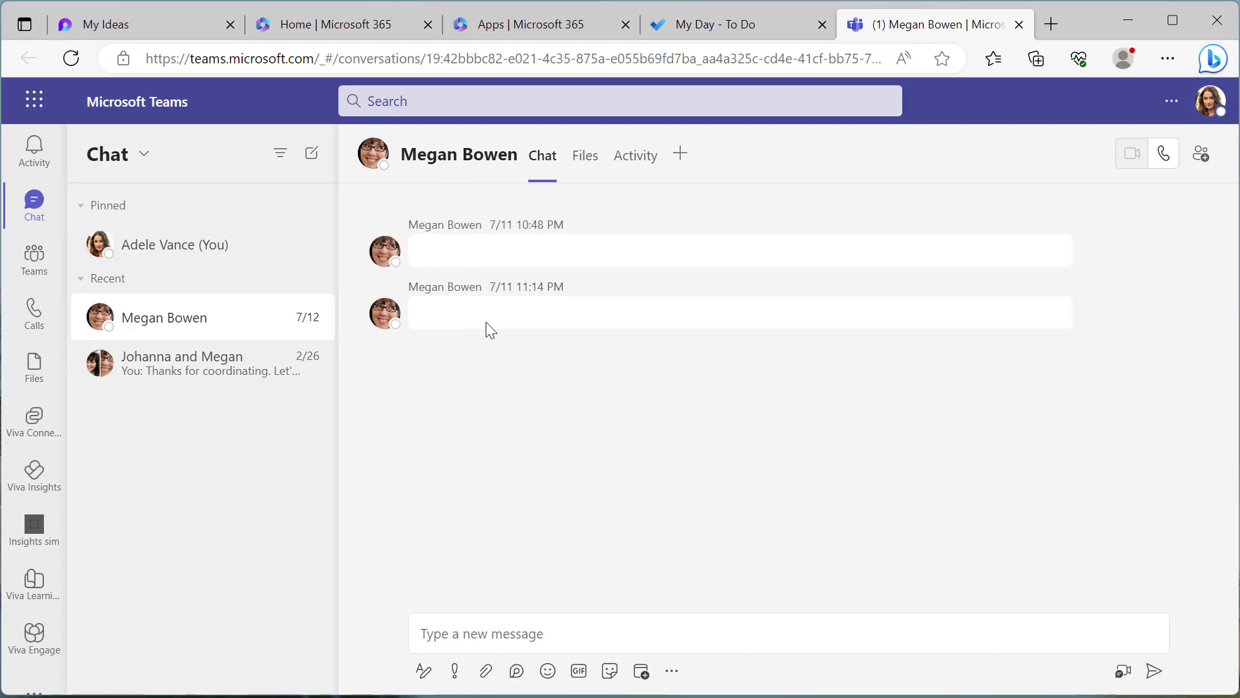
left_click(517, 671)
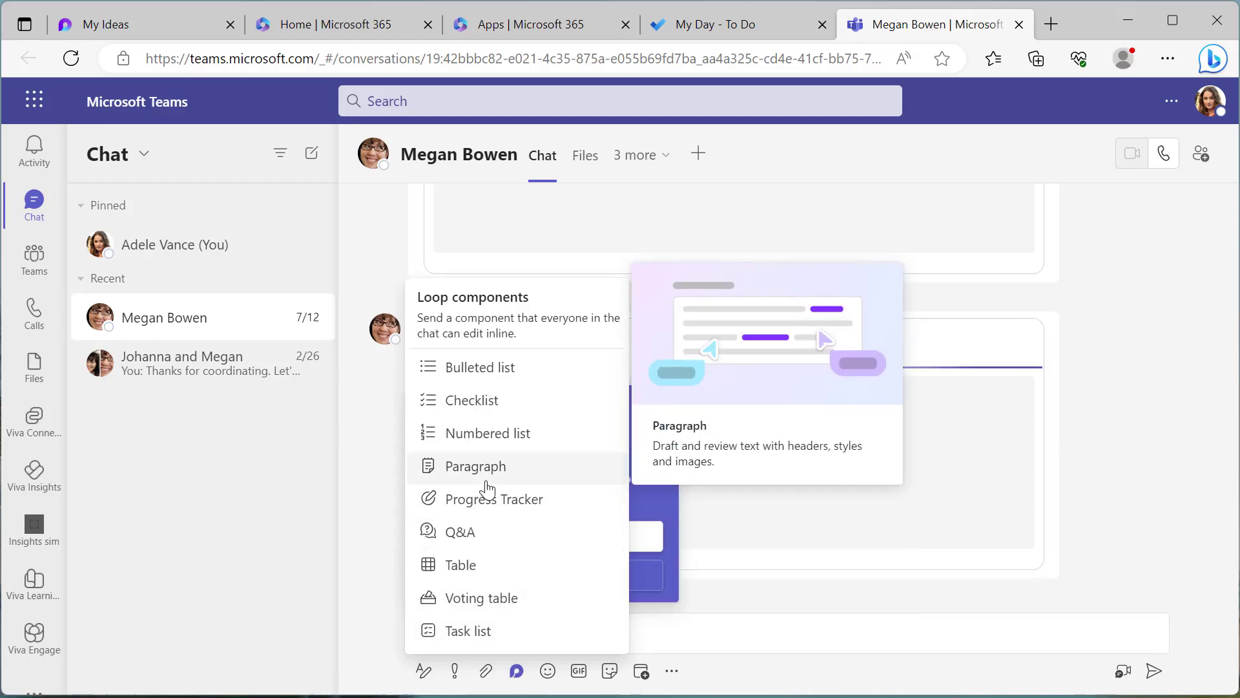
left_click(477, 631)
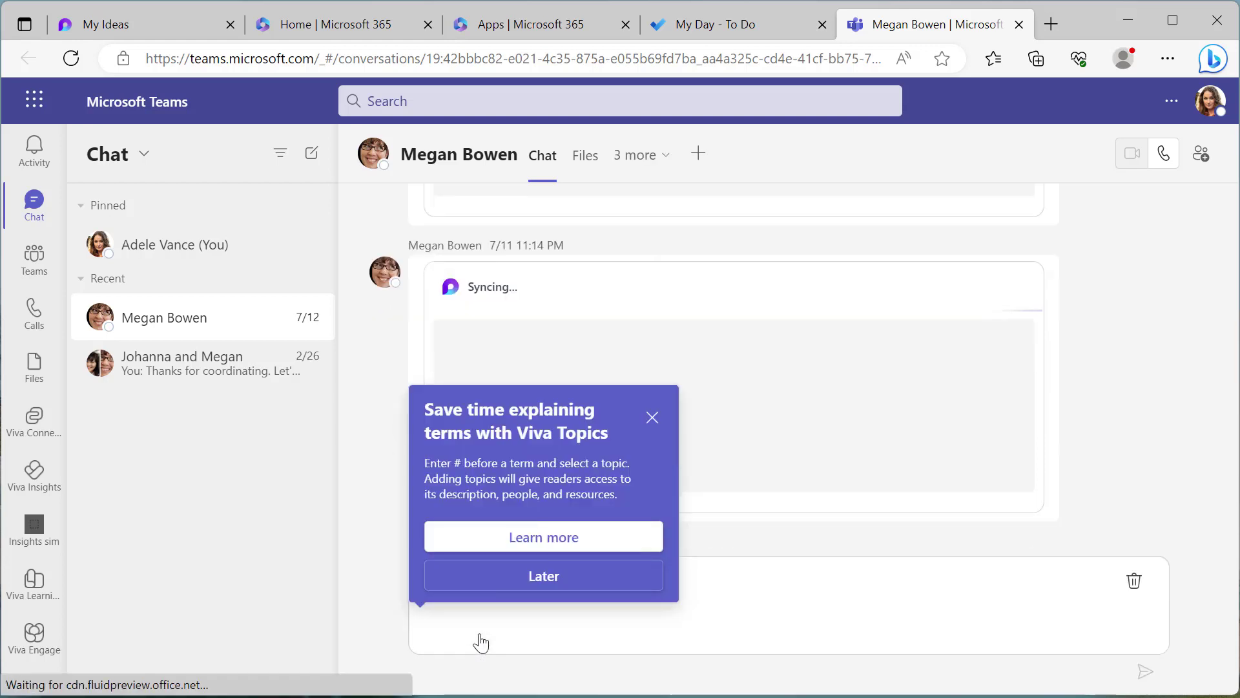
left_click(559, 579)
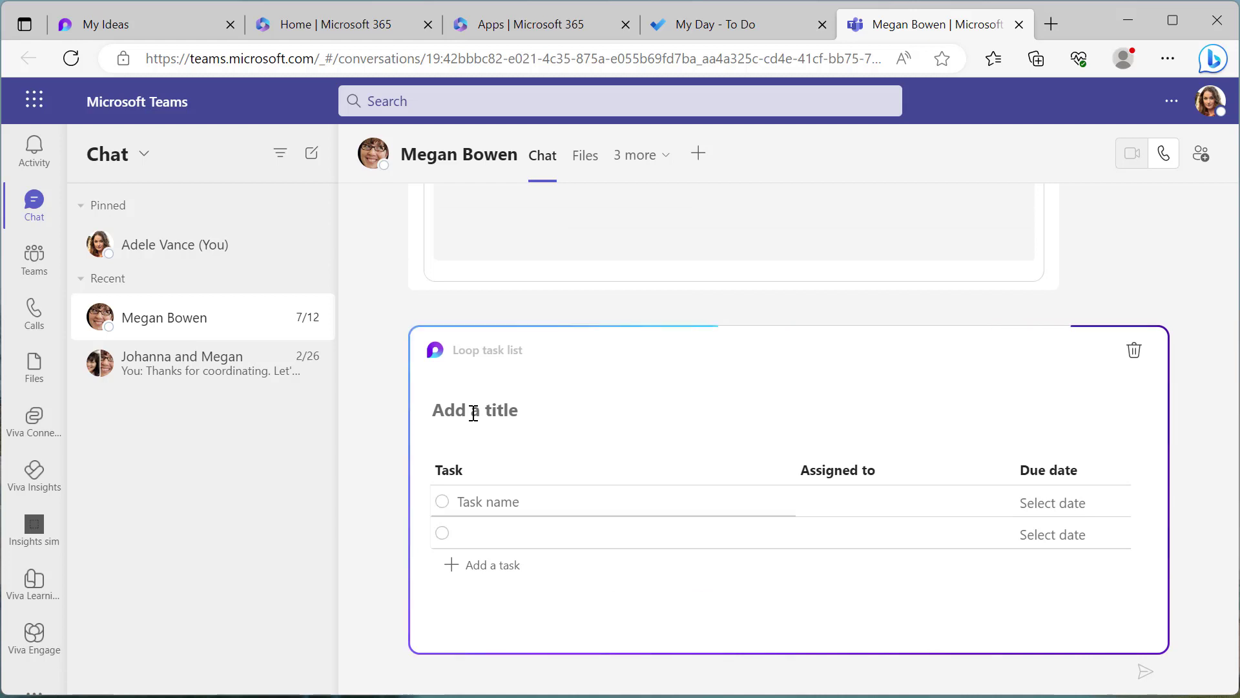
Title the Loop task list "Our Tasks"
left_click(473, 414)
type("Ou")
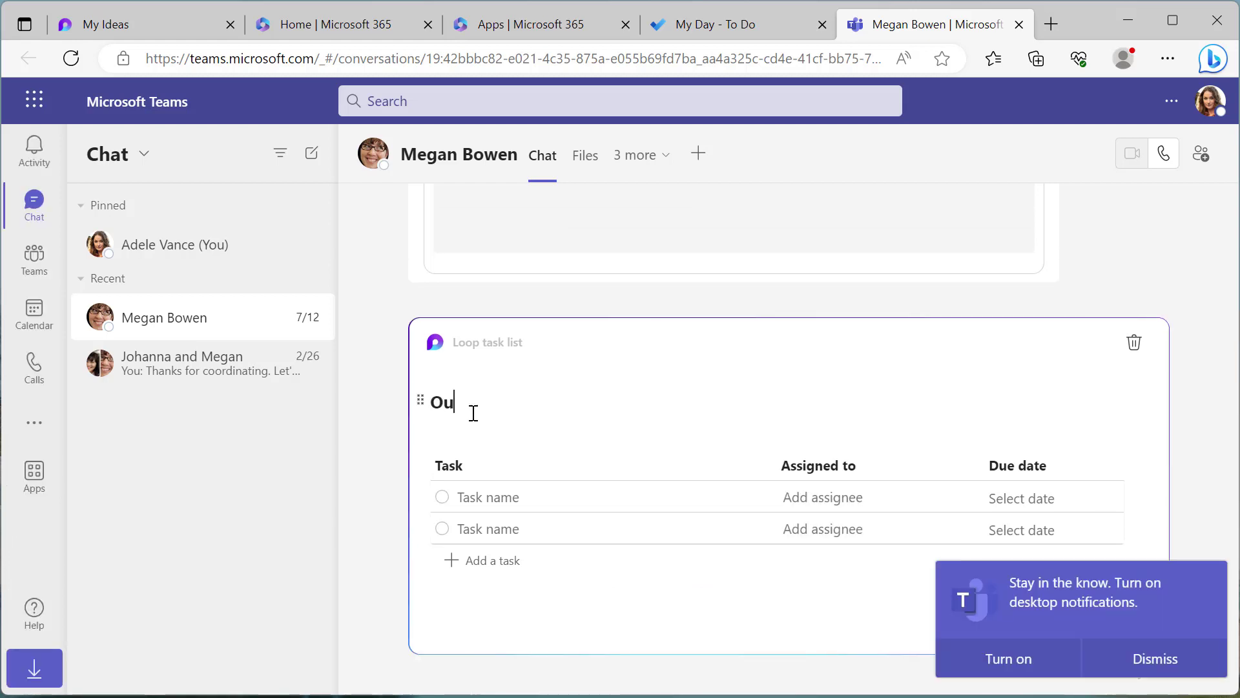
type("r Tasks")
Name the first task "Create Assets" and assign it to the chat partner, dismissing the desktop app recommendation
left_click(538, 497)
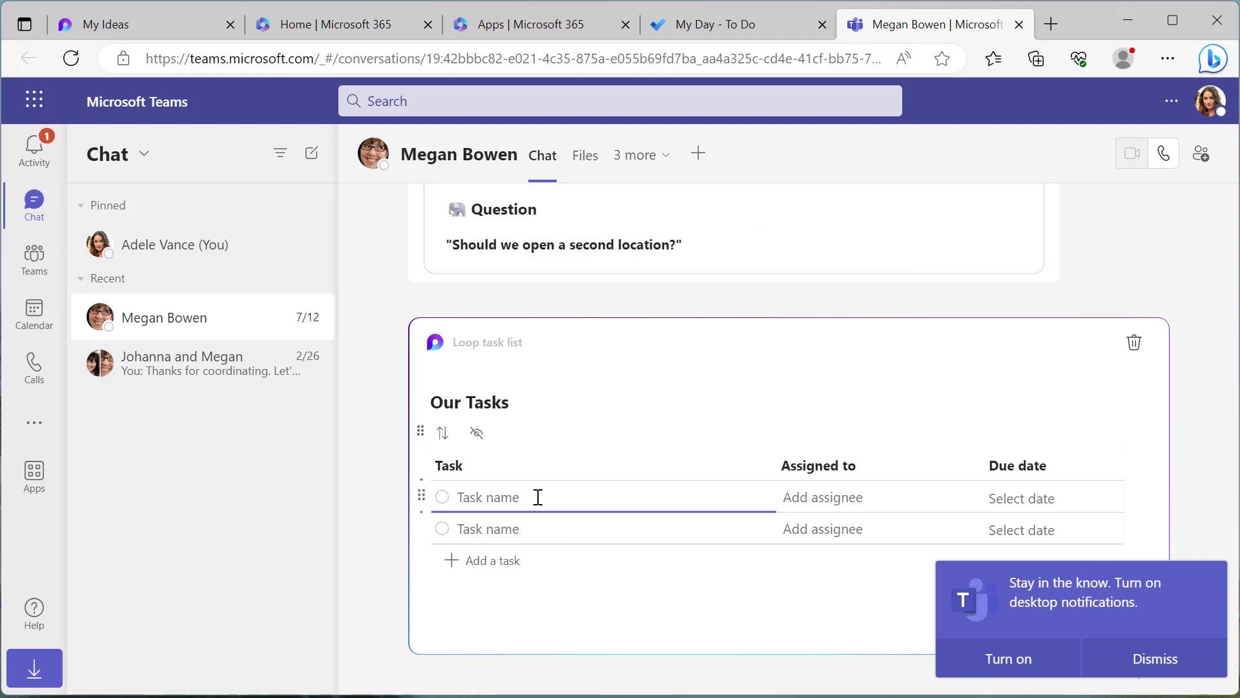
type("Create Assets")
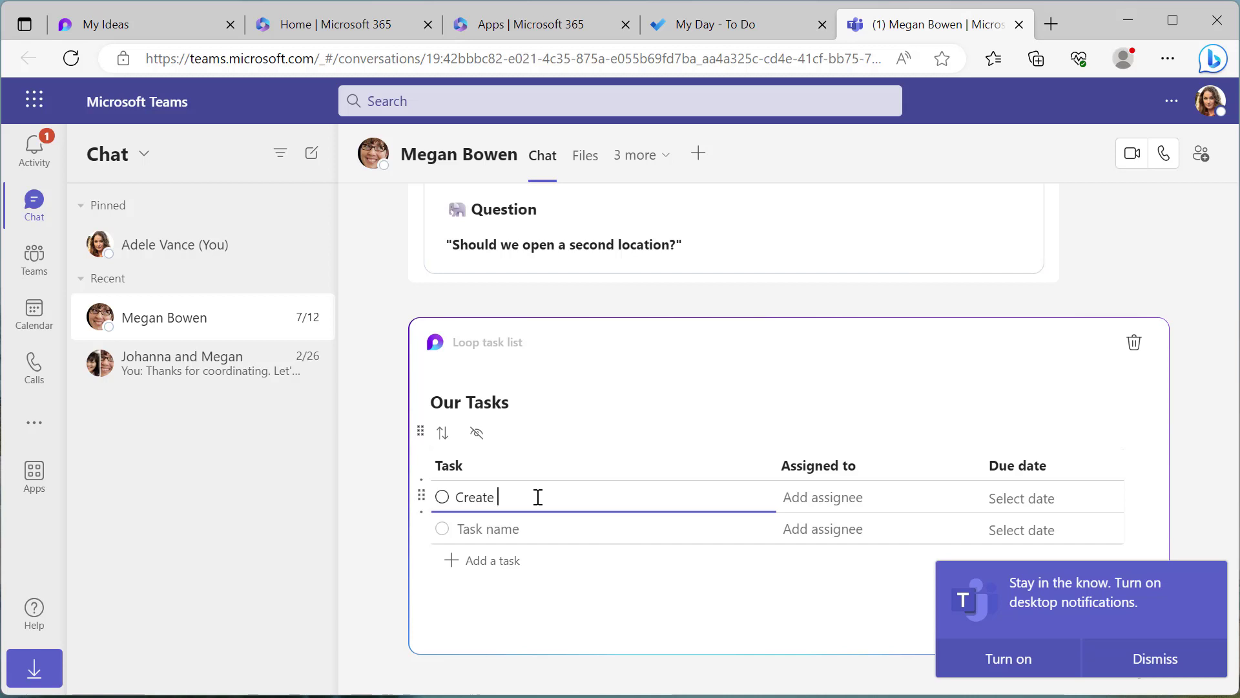
left_click(853, 499)
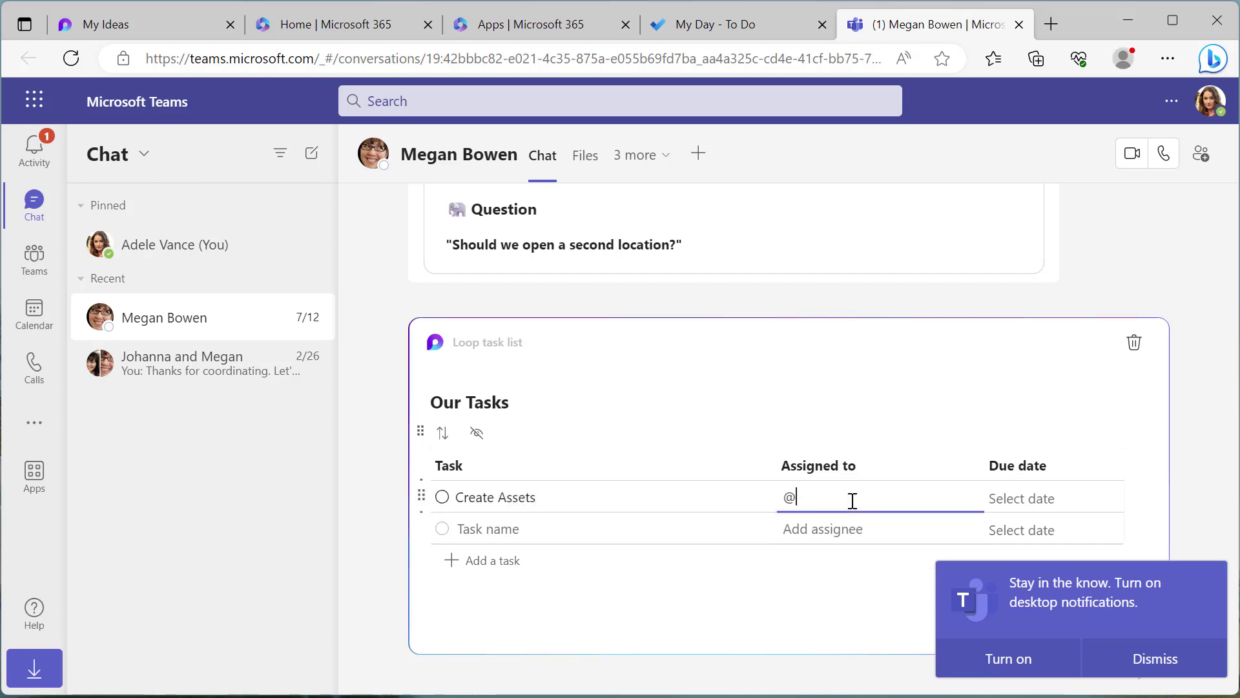
type("me")
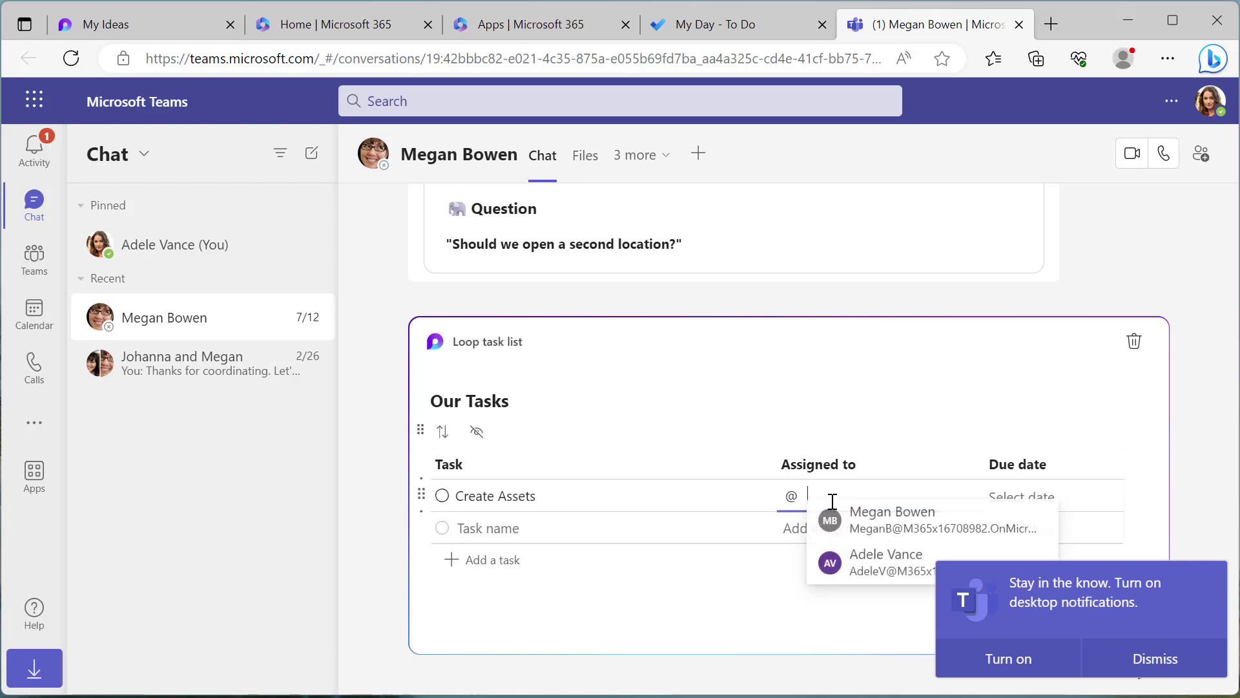
left_click(873, 523)
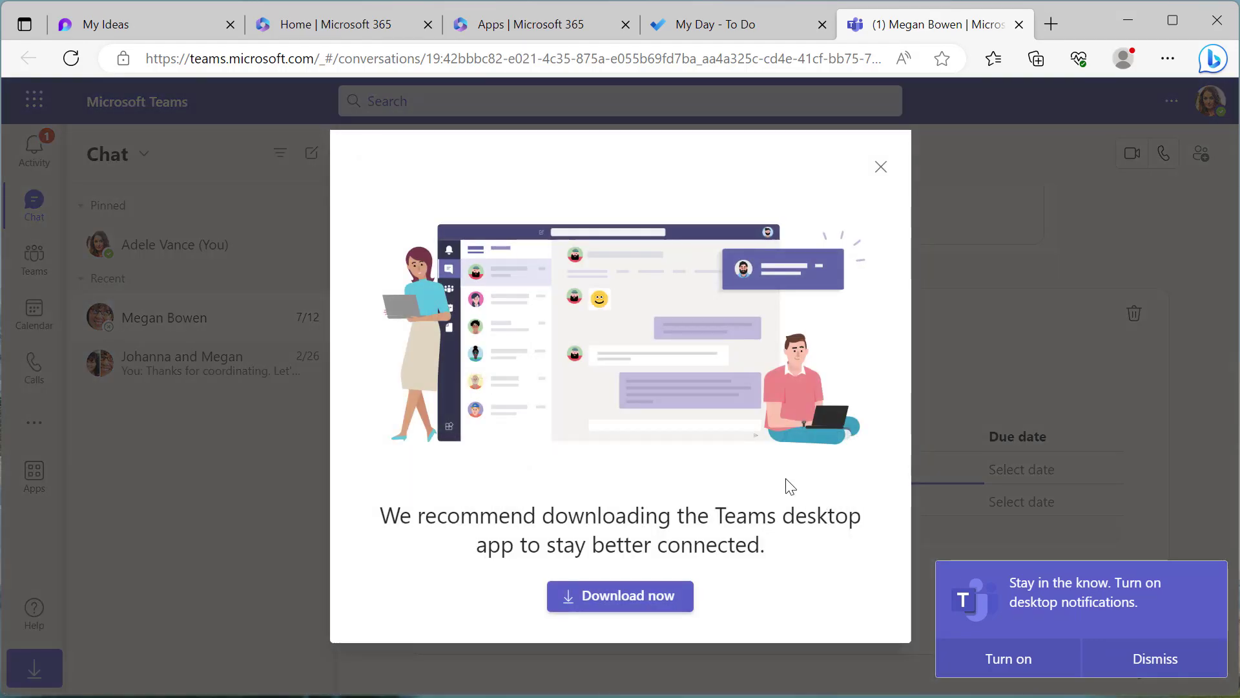
left_click(882, 168)
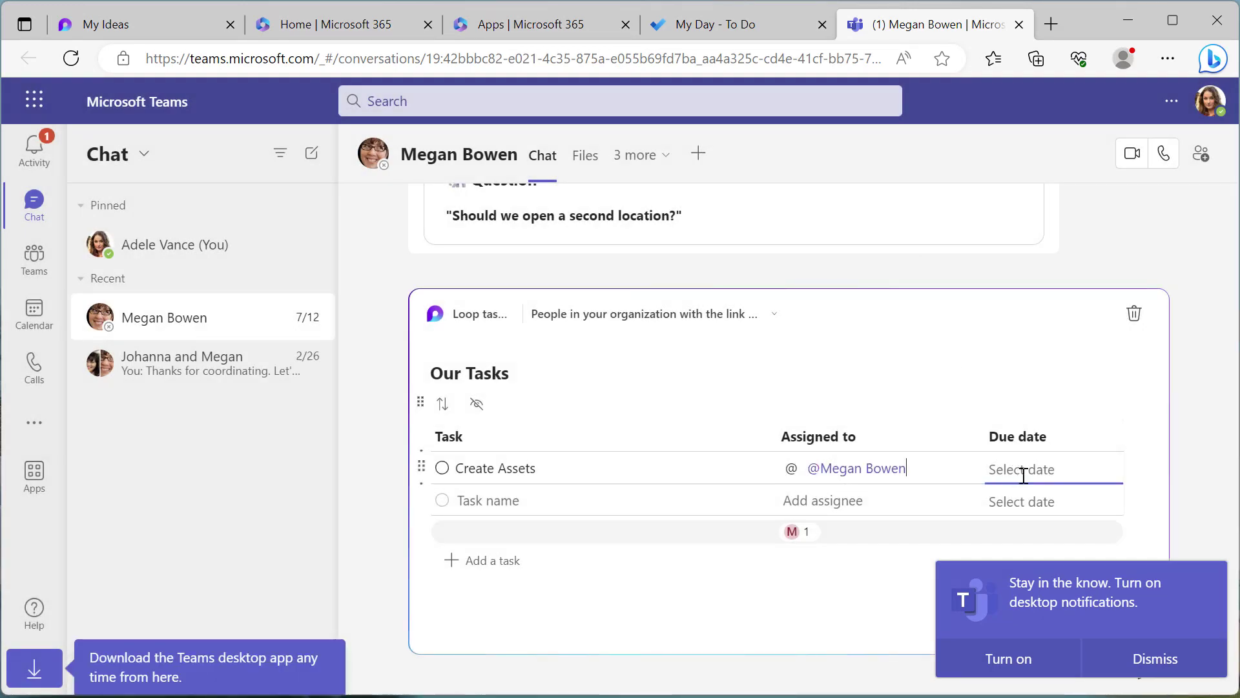
Set the Create Assets due date to July 31, 2023 and remove the extra @ before its assignee
left_click(1019, 468)
left_click(1155, 659)
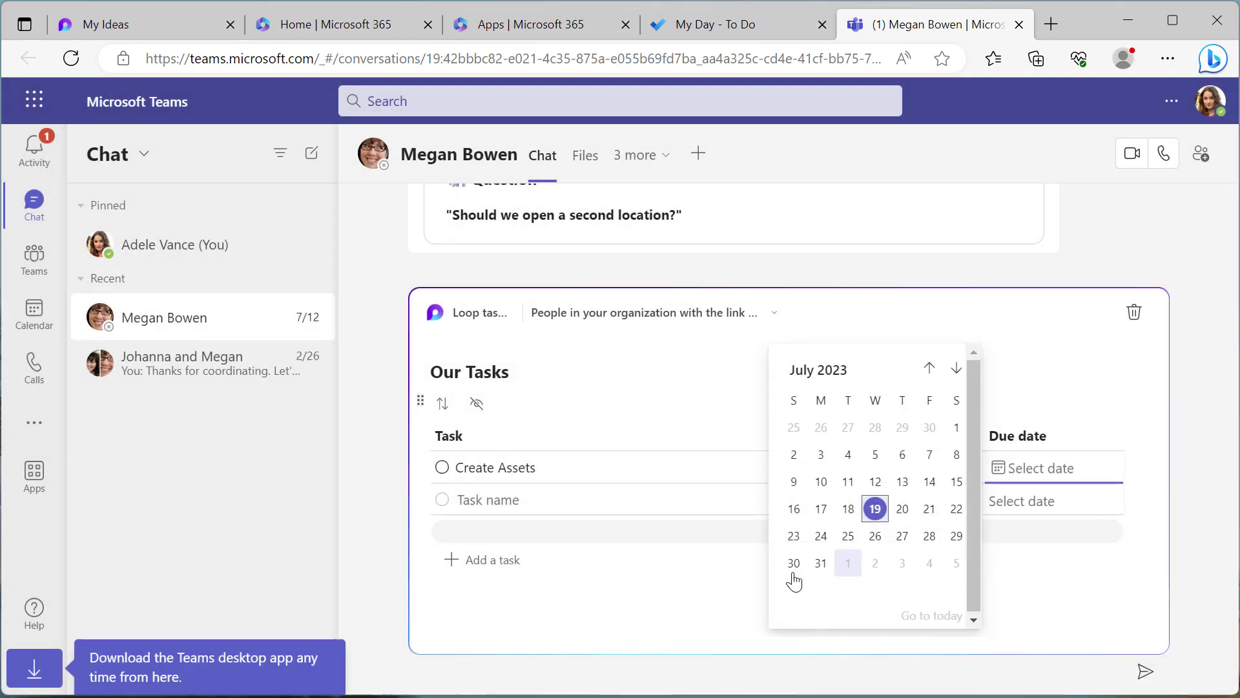
left_click(819, 564)
left_click(804, 457)
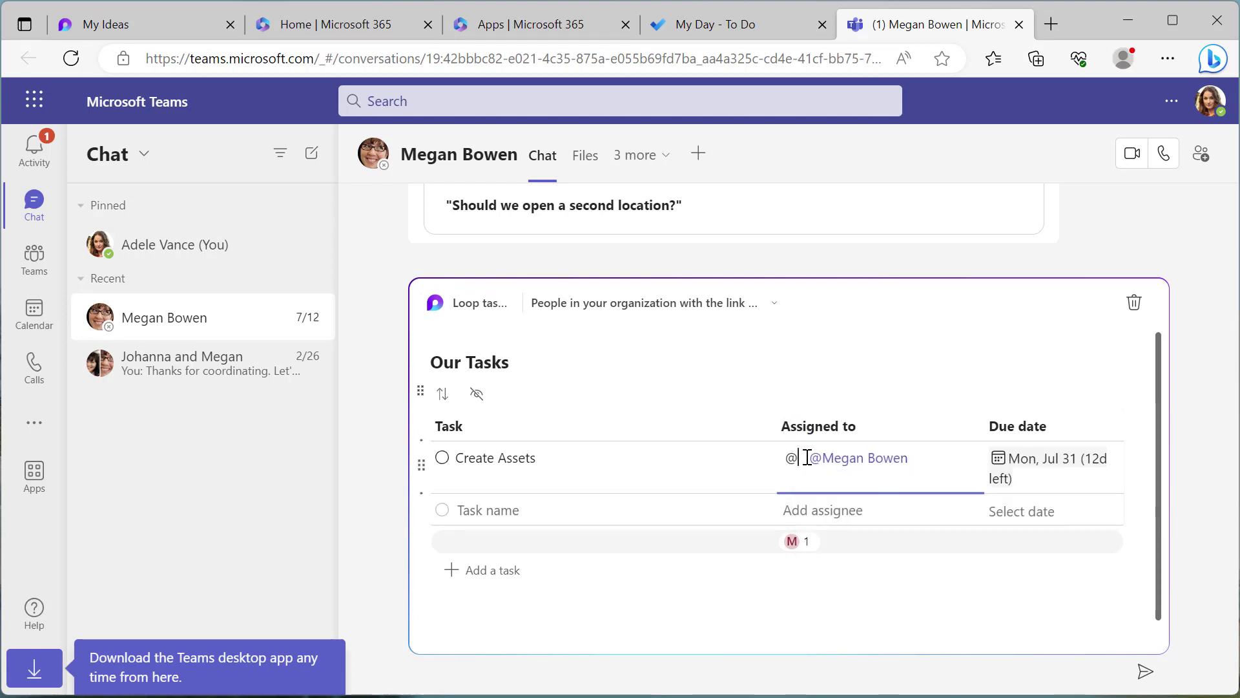
key("BackSpace")
Name the second task "Create Pages" and assign it to the signed-in account's own user
left_click(587, 513)
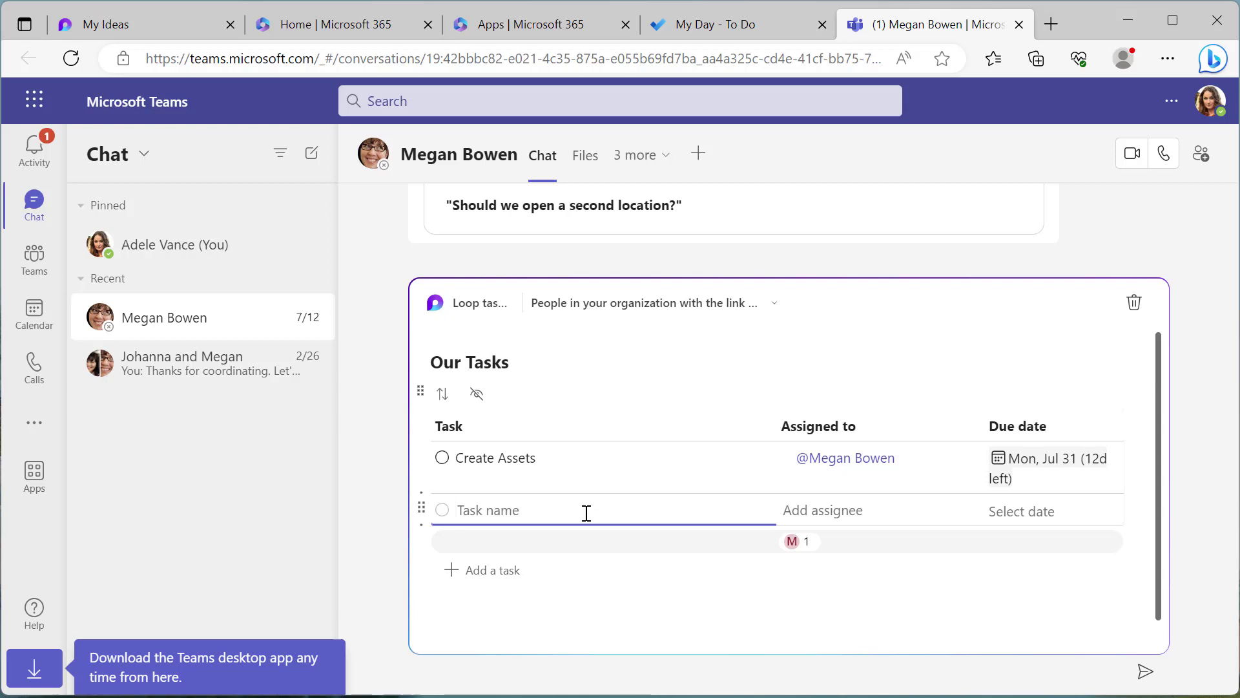
type("Create Pages")
key("Tab")
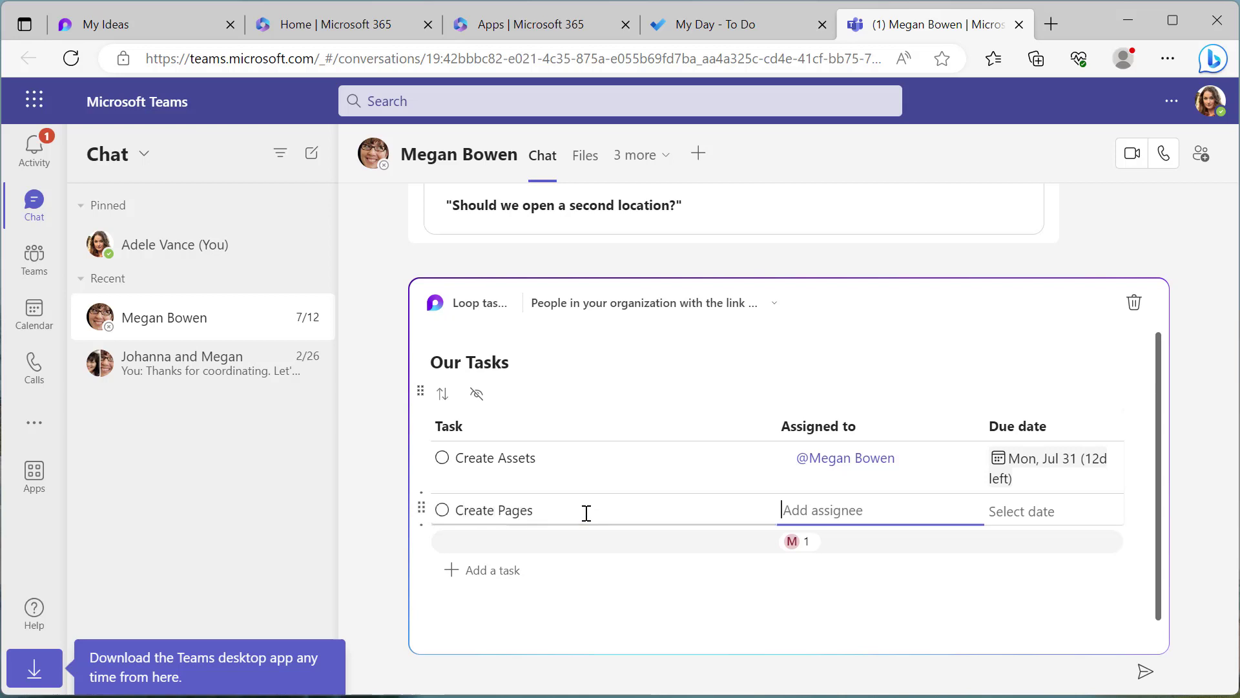
type("@ade")
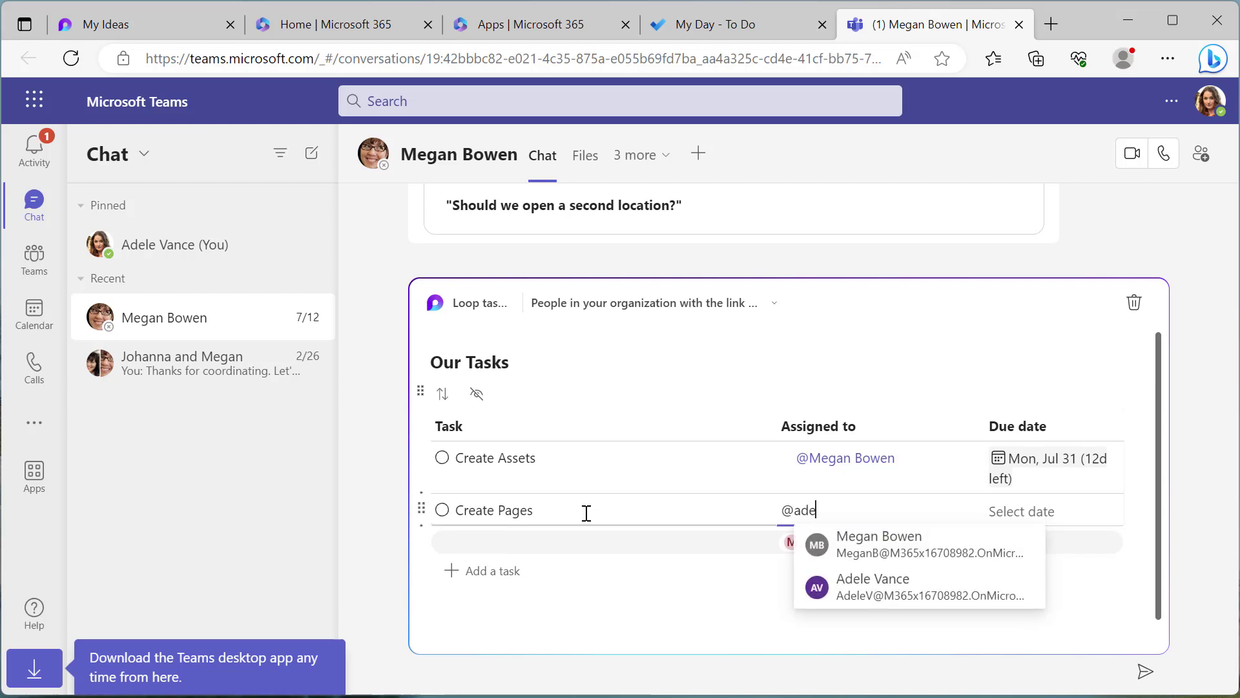
left_click(878, 552)
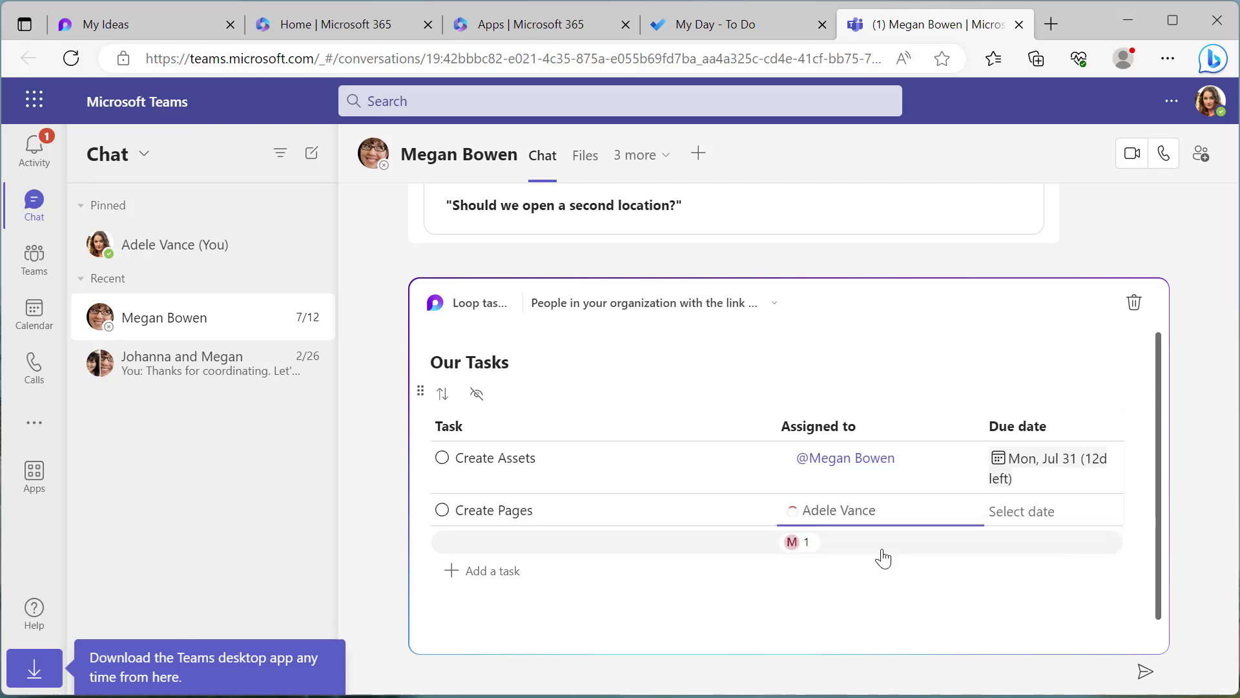
Set the Create Pages due date to July 21, 2023 and send the task list to the chat
left_click(1045, 519)
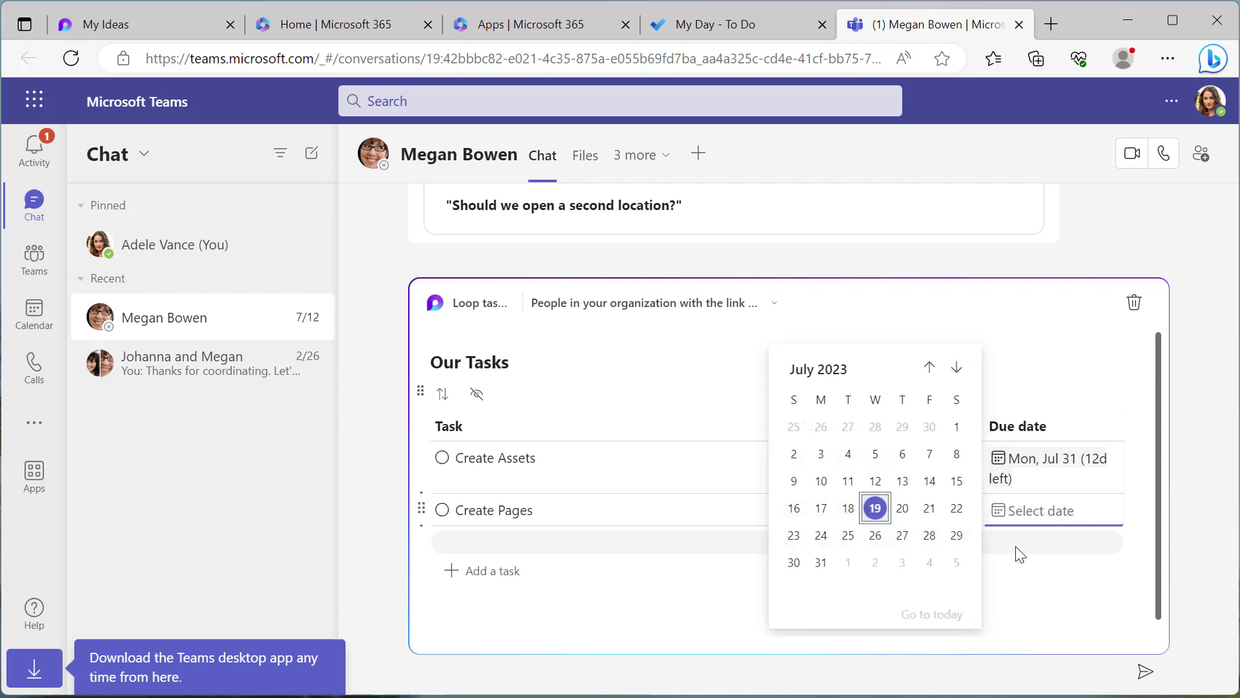
left_click(934, 510)
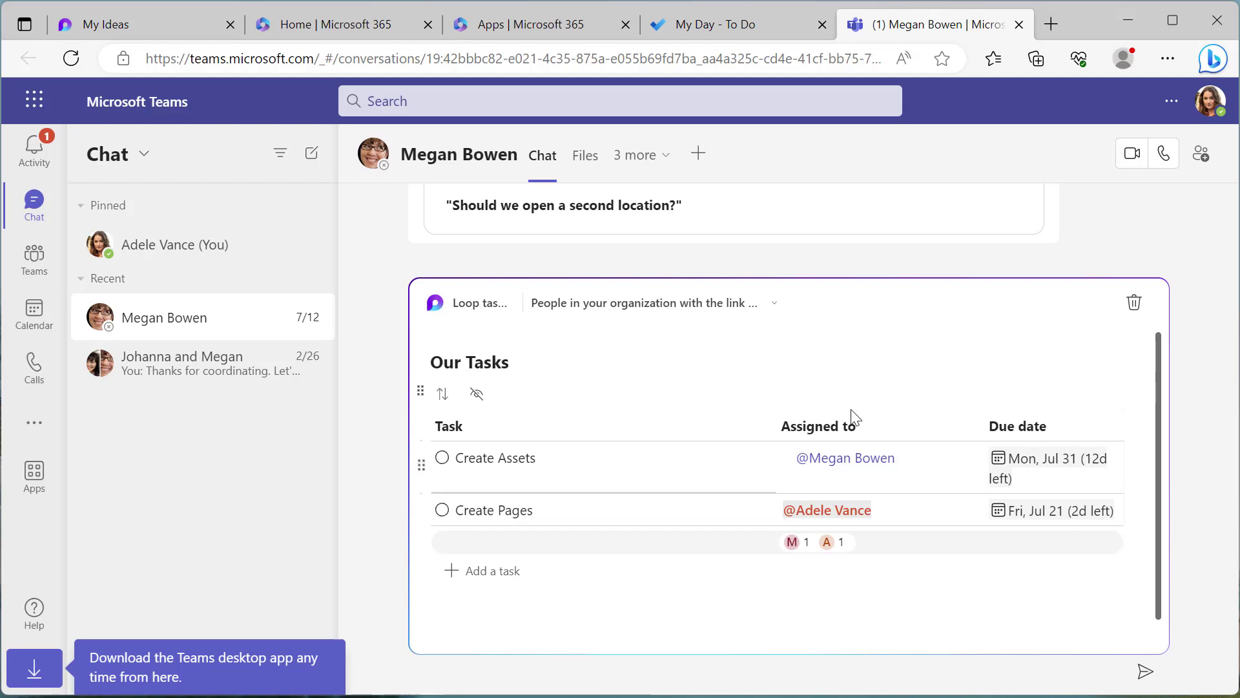
left_click(1146, 675)
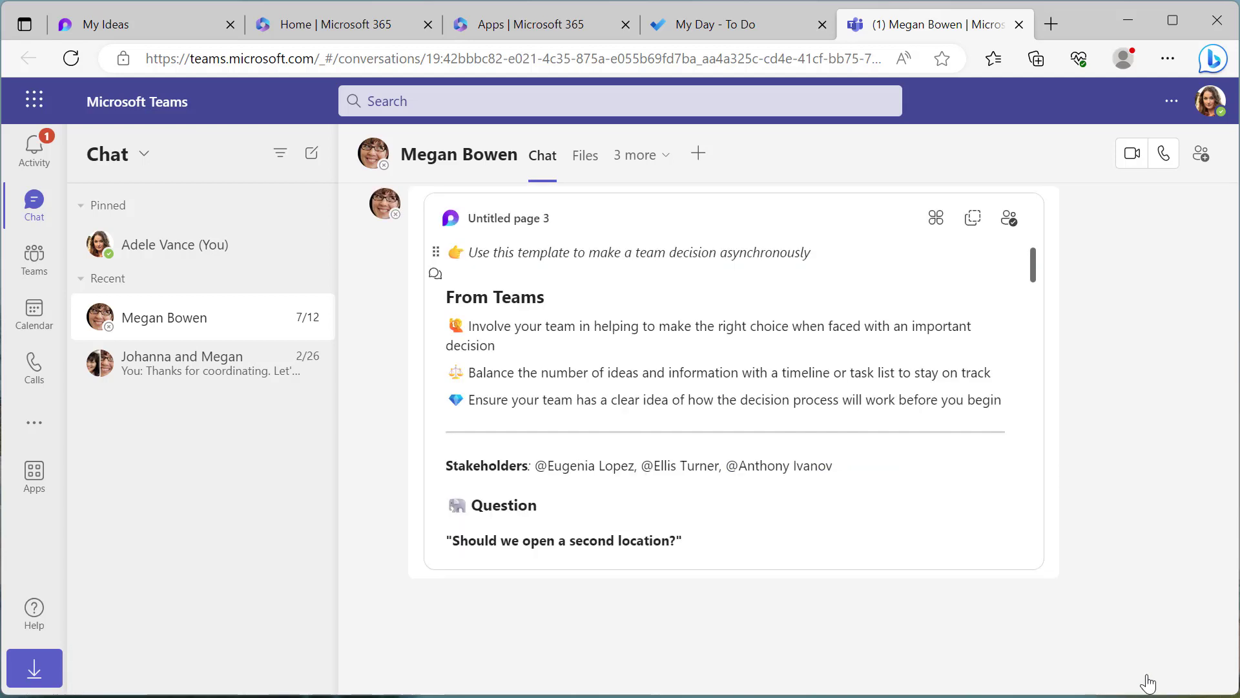
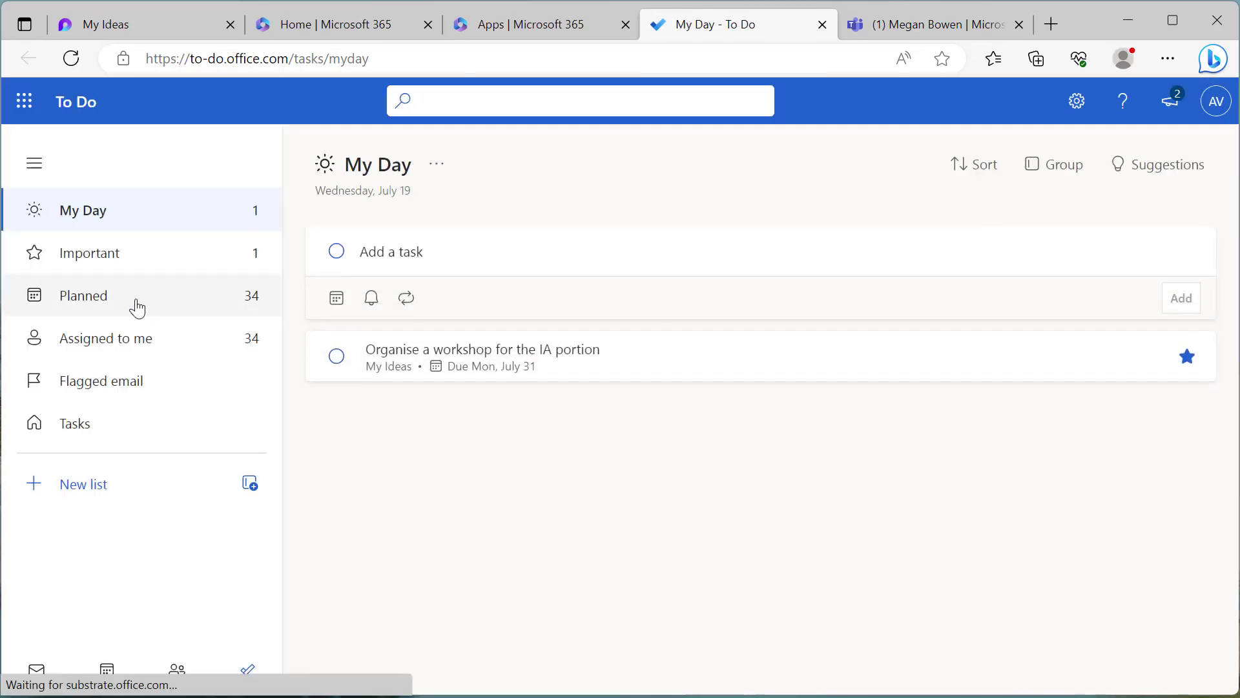
Check the tasks assigned to the signed-in user in To Do against the task list sent in the Teams chat
left_click(133, 341)
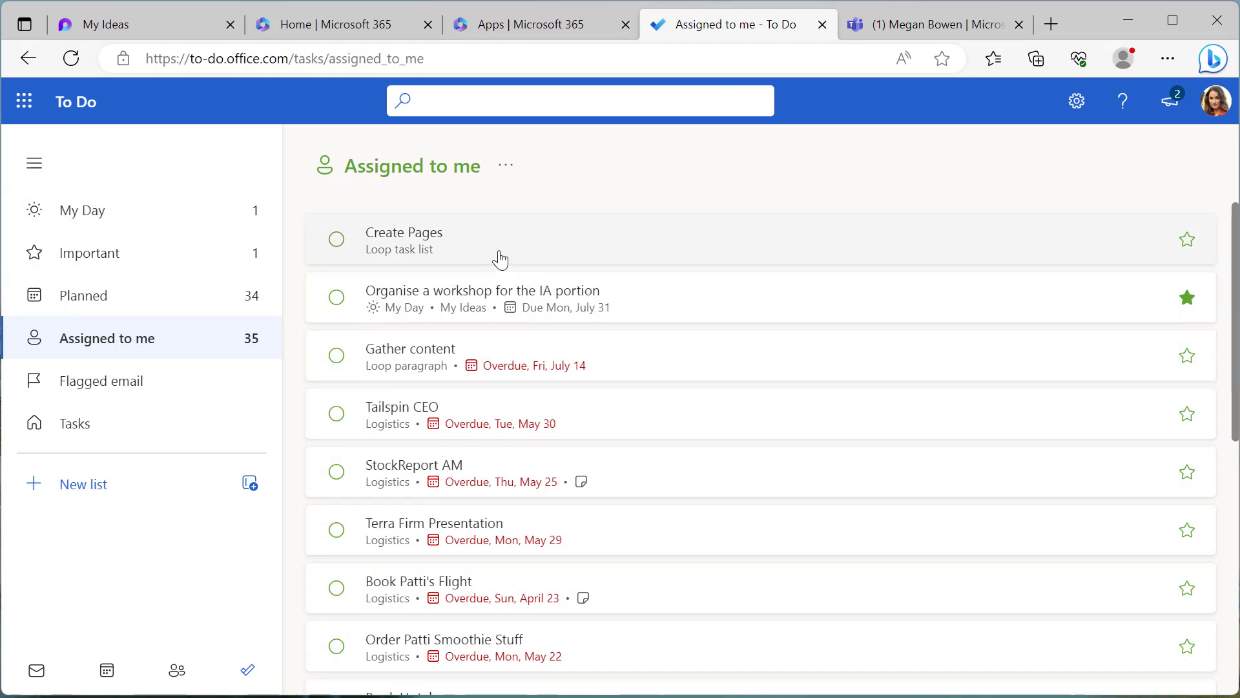
left_click(936, 23)
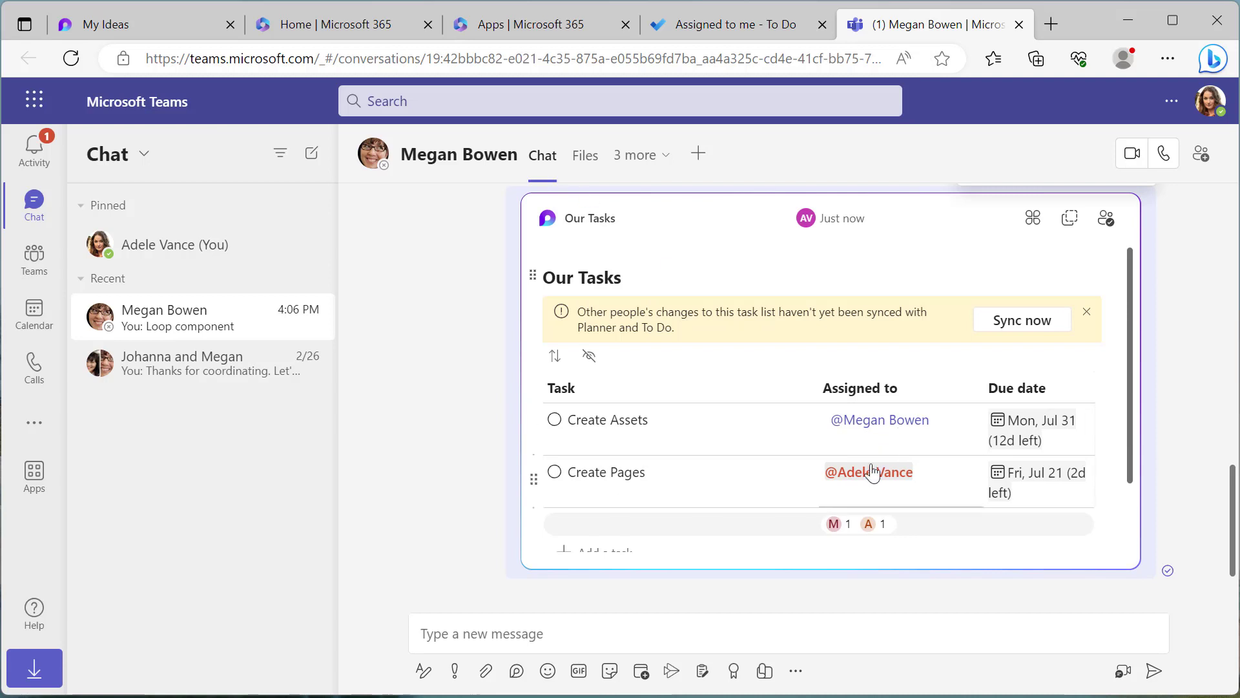
left_click(684, 26)
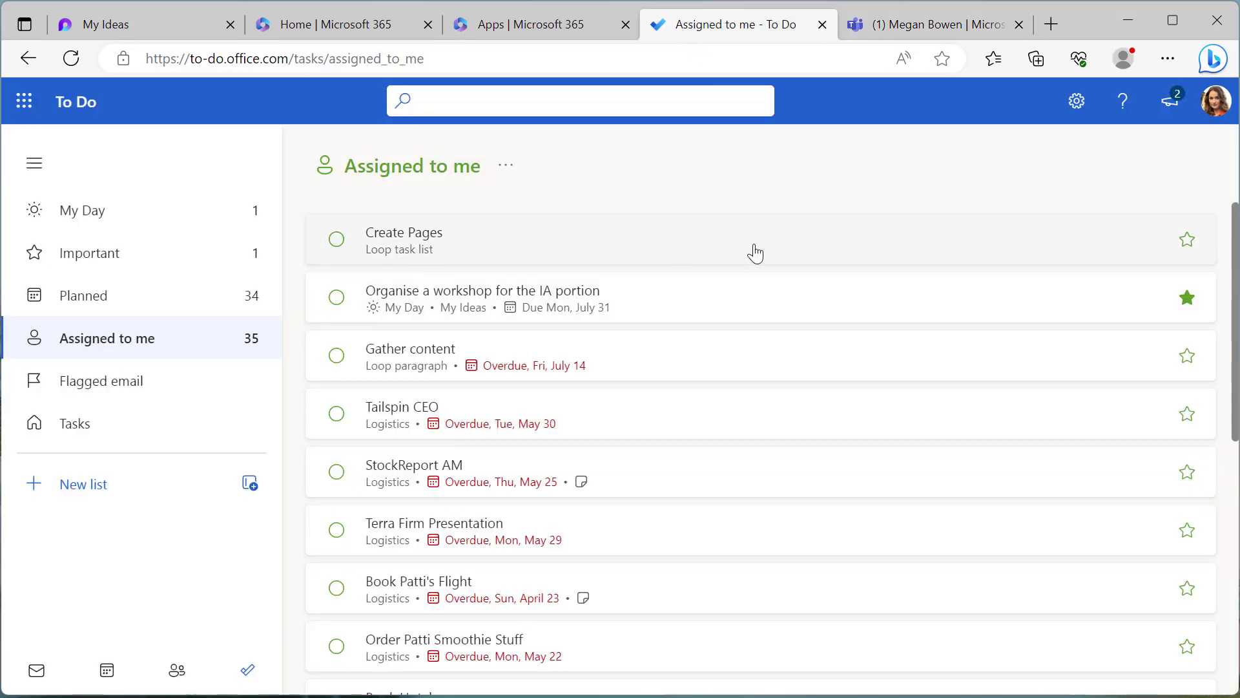
Add the Create Pages task to My Day in To Do and open its linked Loop component
left_click(883, 249)
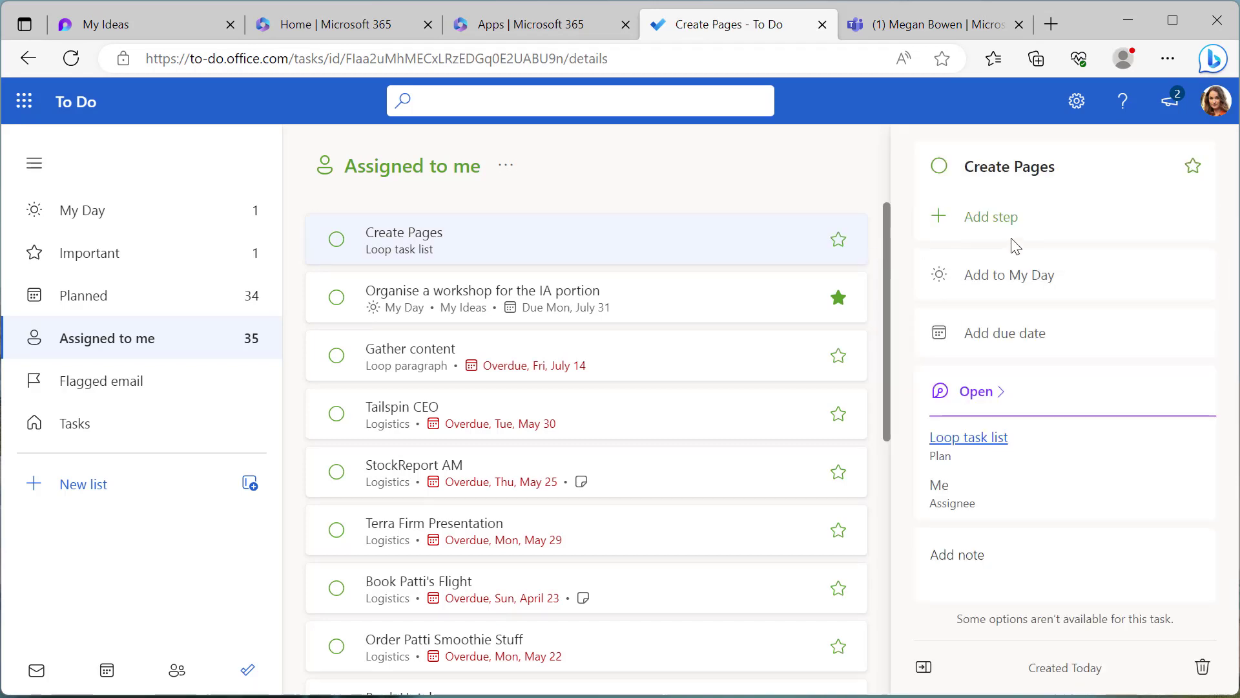
left_click(1002, 285)
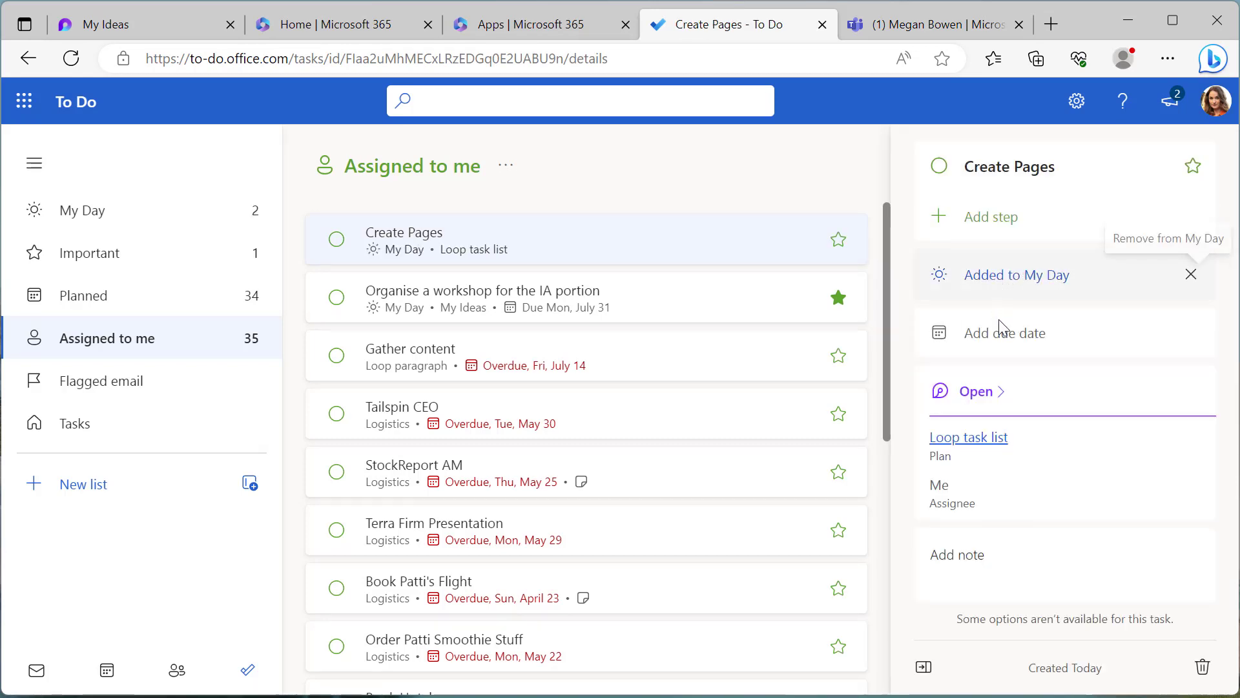
left_click(989, 395)
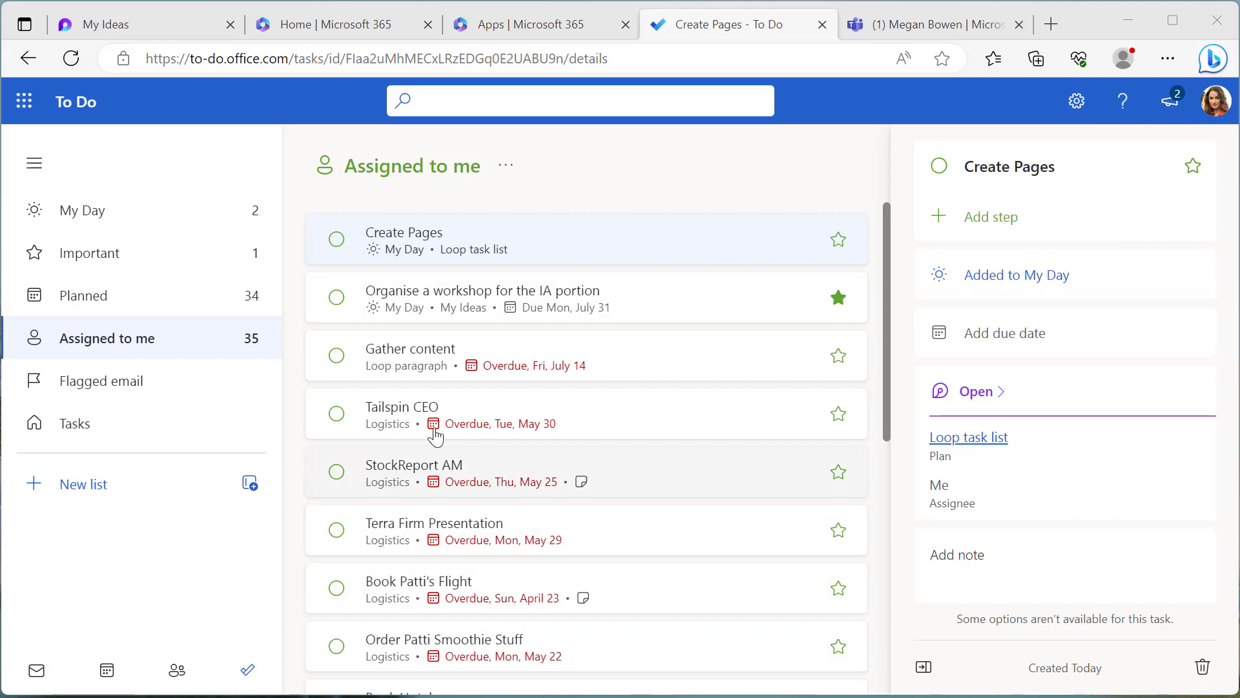
Mark the Create Pages task as completed in To Do and check the task list in the Teams chat
left_click(327, 247)
left_click(327, 246)
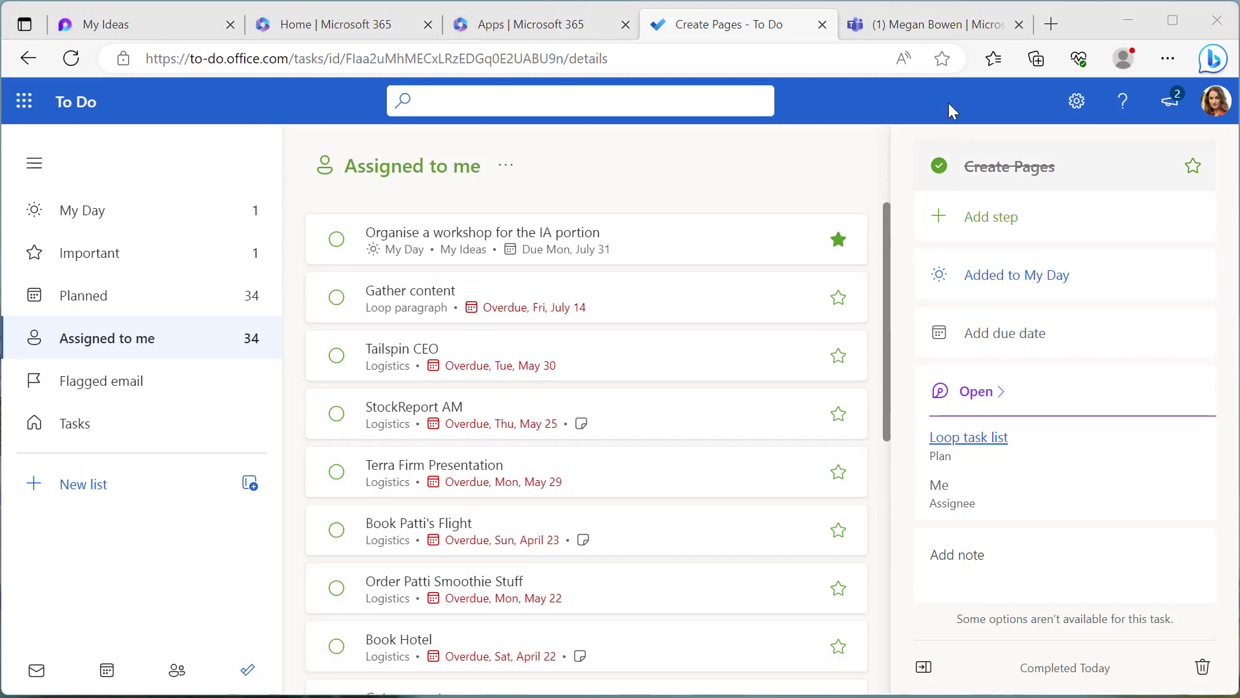
left_click(919, 25)
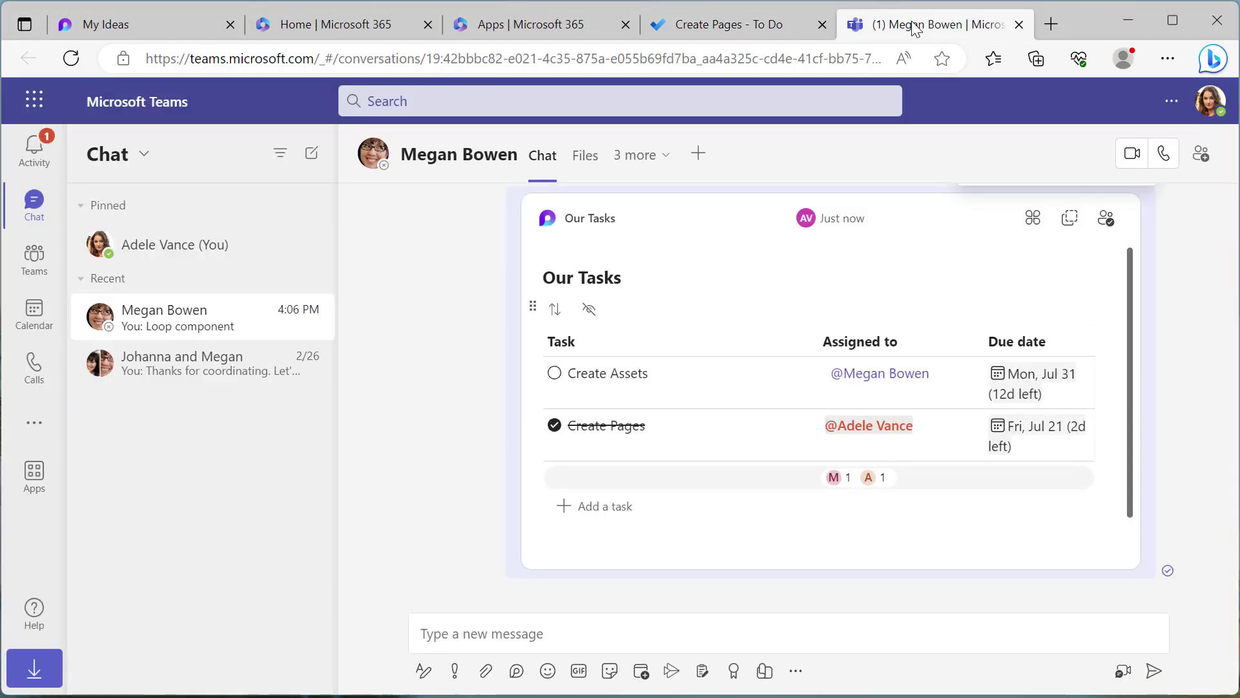